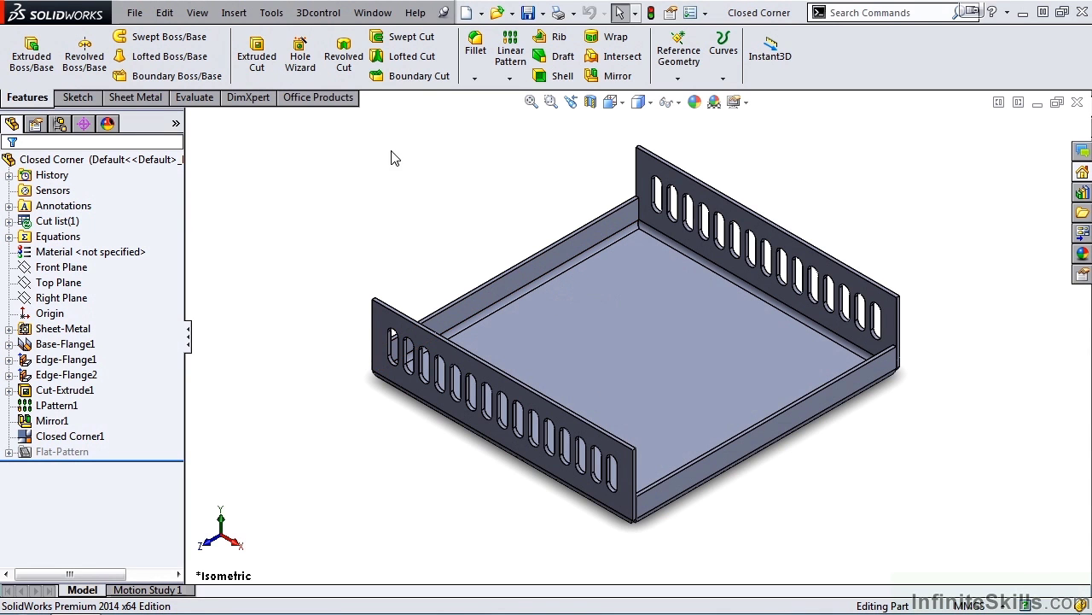
Start a Hem feature from the Sheet Metal tools, with default 10 mm length and gap.
click(143, 102)
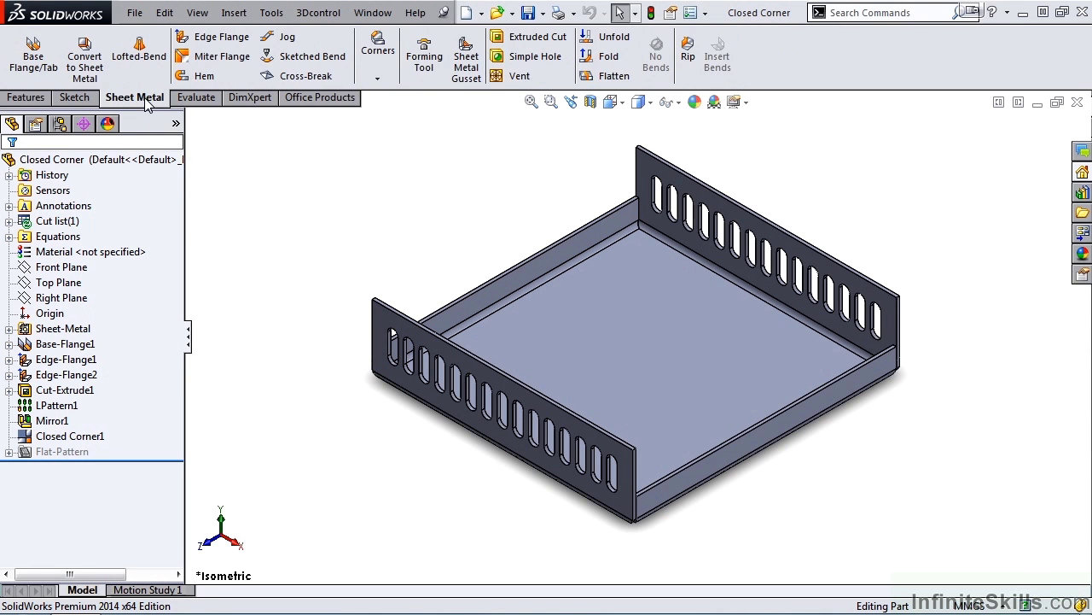
click(206, 78)
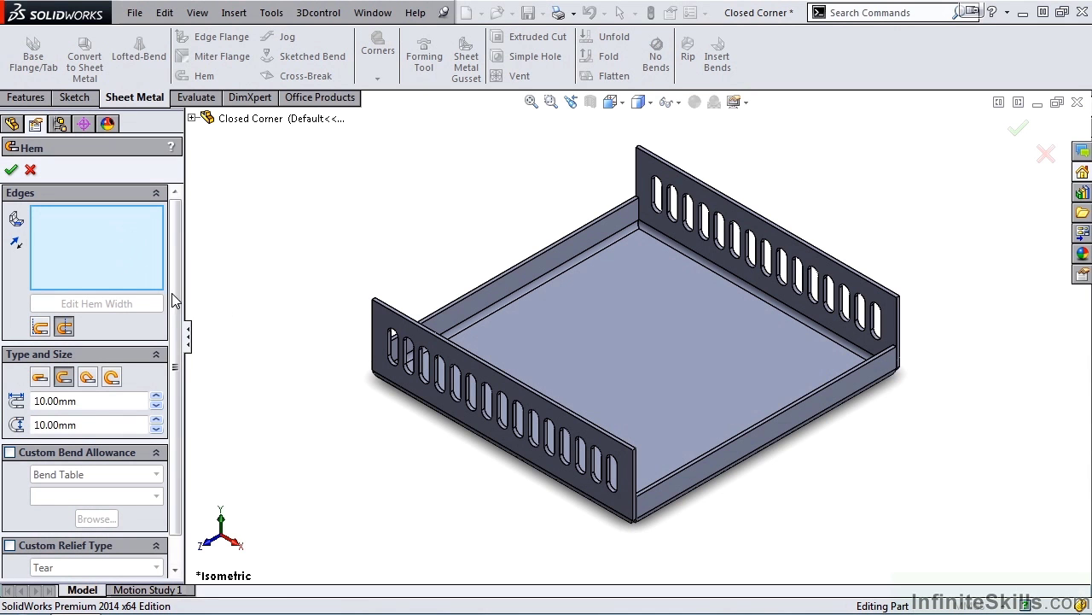
Hem the tray's front long edge, flipped and reversed, with Material Inside.
click(741, 434)
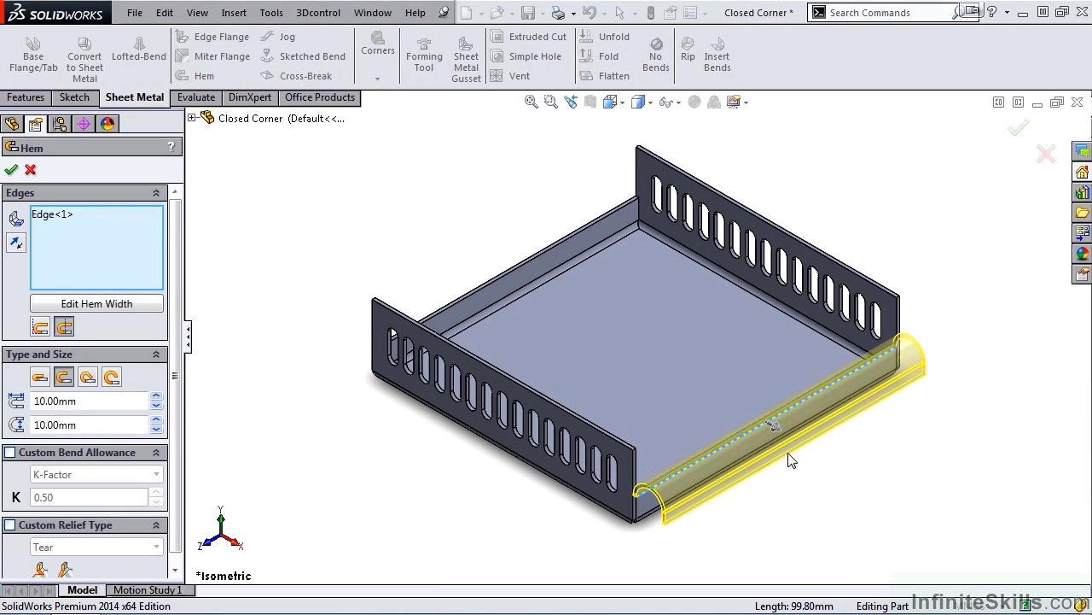
scroll(786, 459, down, 2)
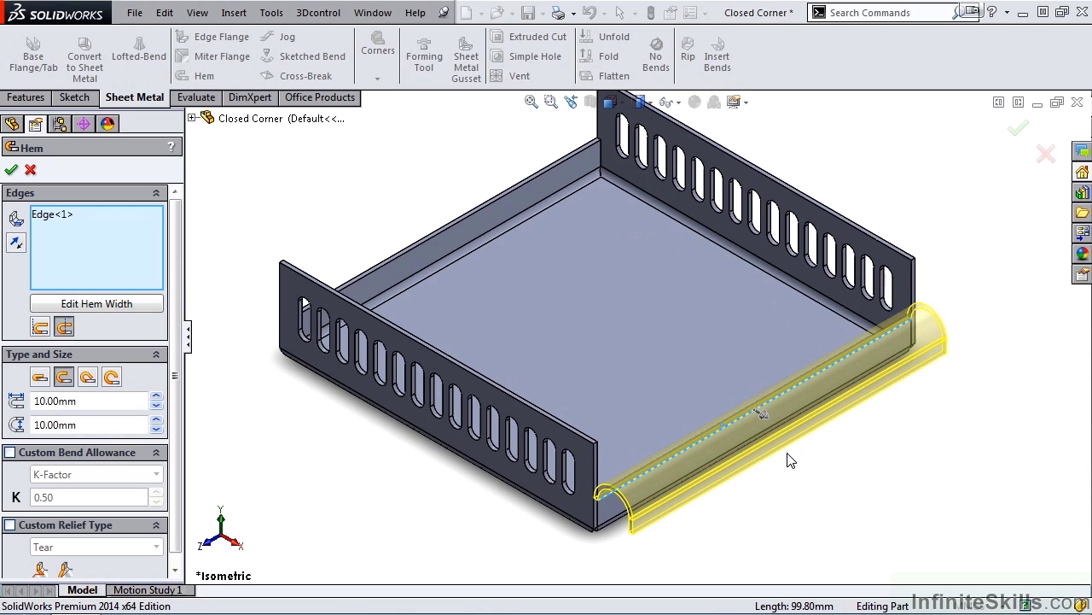
scroll(788, 459, down, 2)
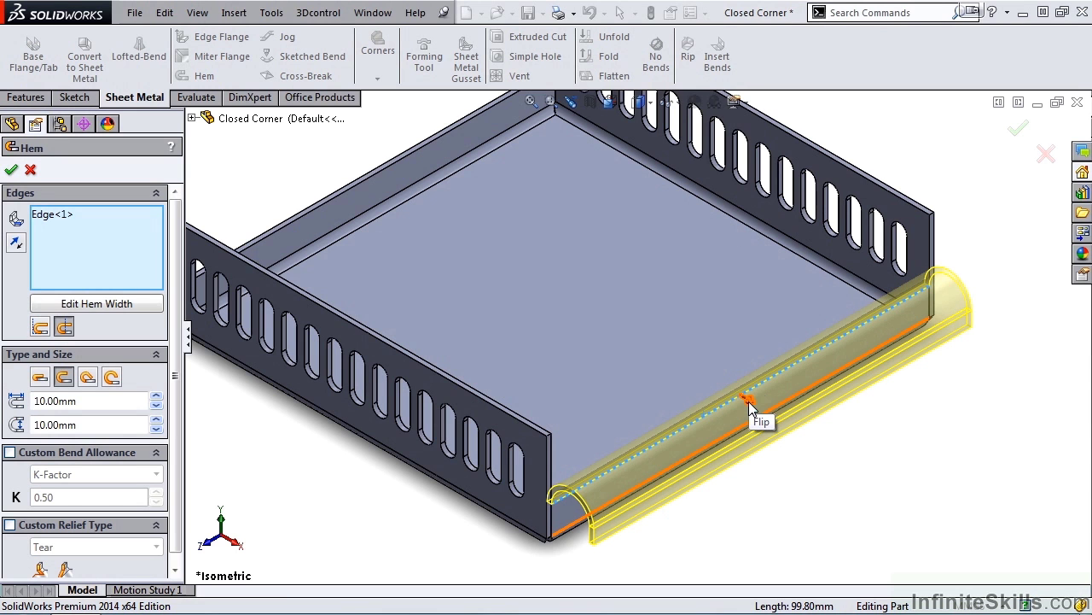
click(749, 401)
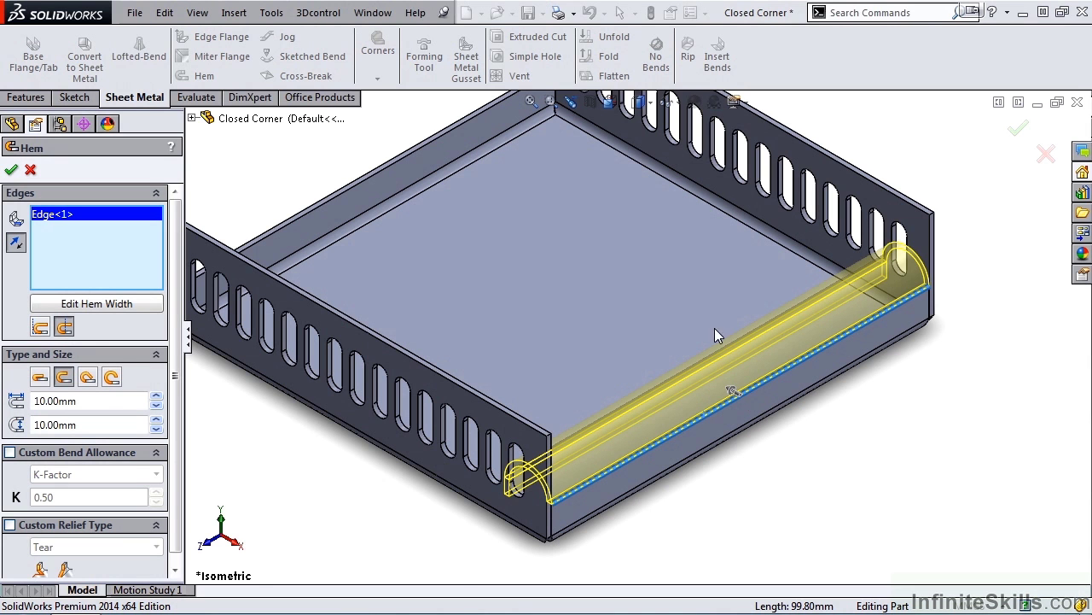
click(18, 243)
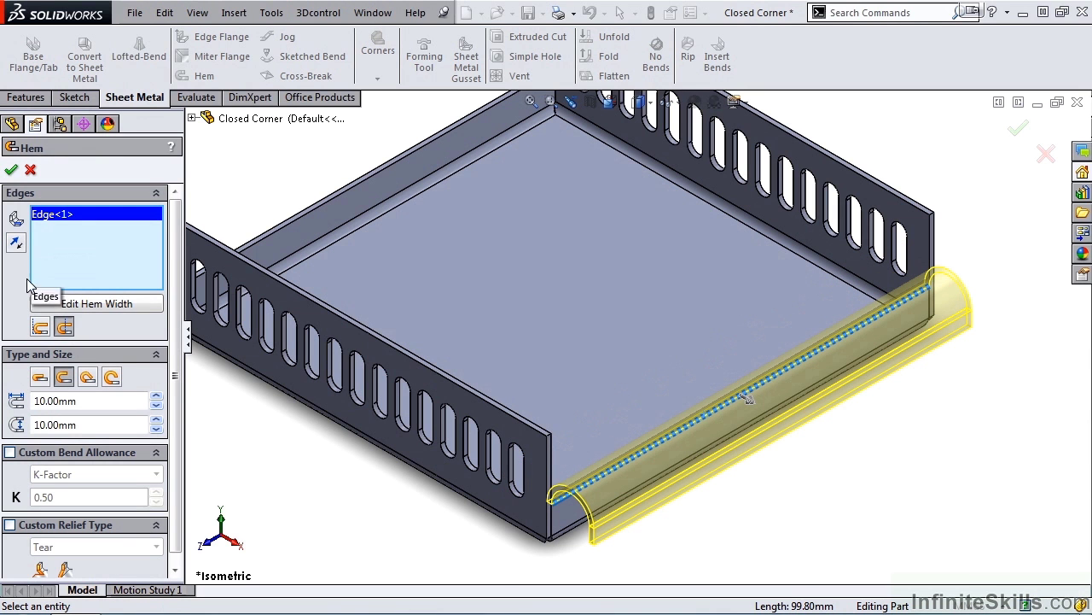
click(39, 327)
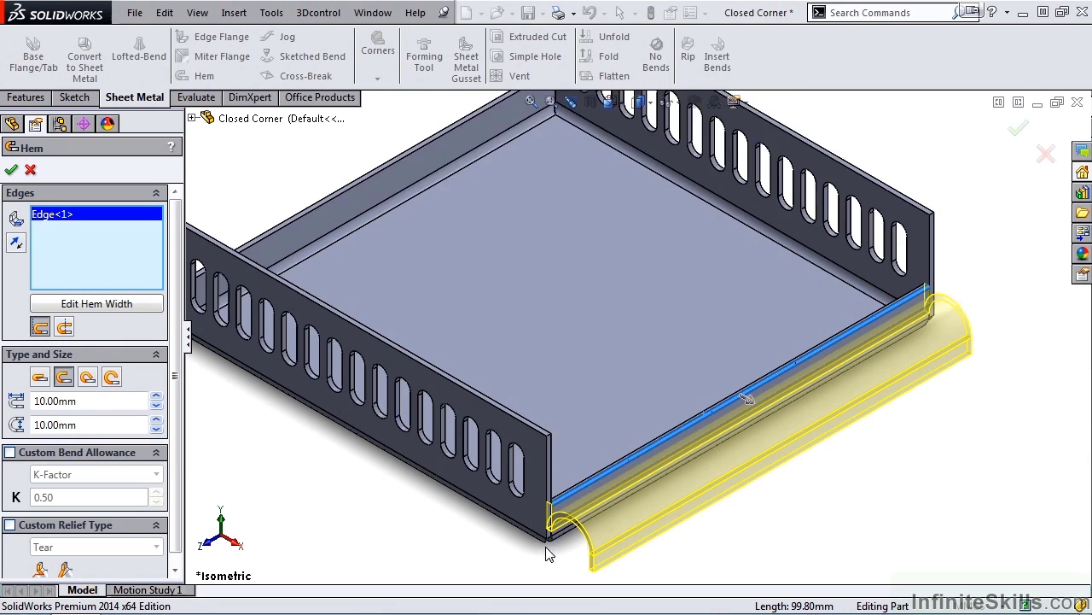
Zoom in on the hem corner and switch the hem to Bend Outside.
scroll(562, 531, down, 3)
scroll(587, 506, down, 5)
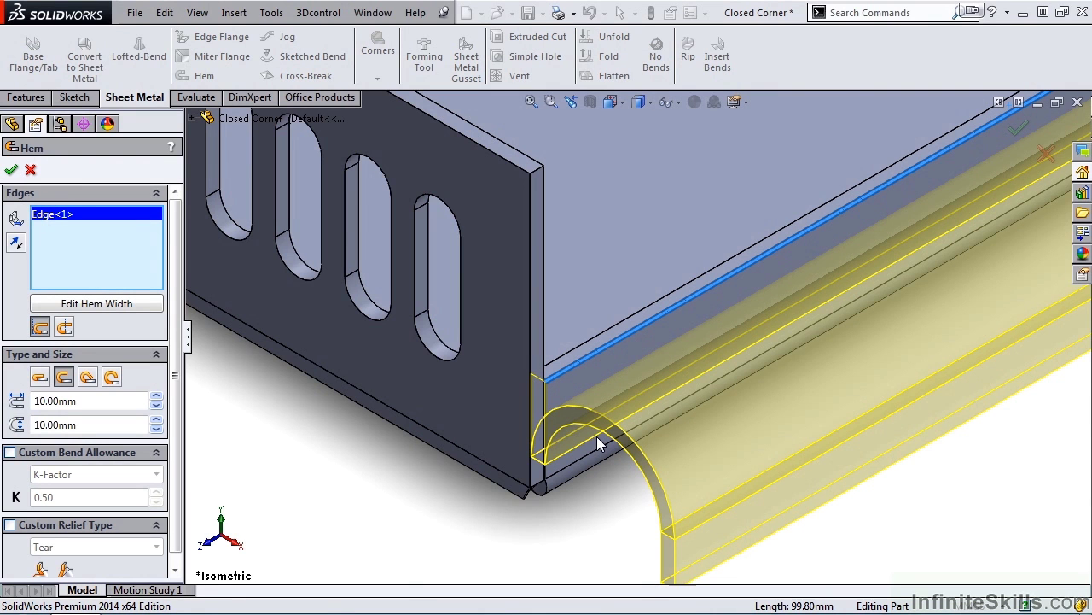
click(66, 328)
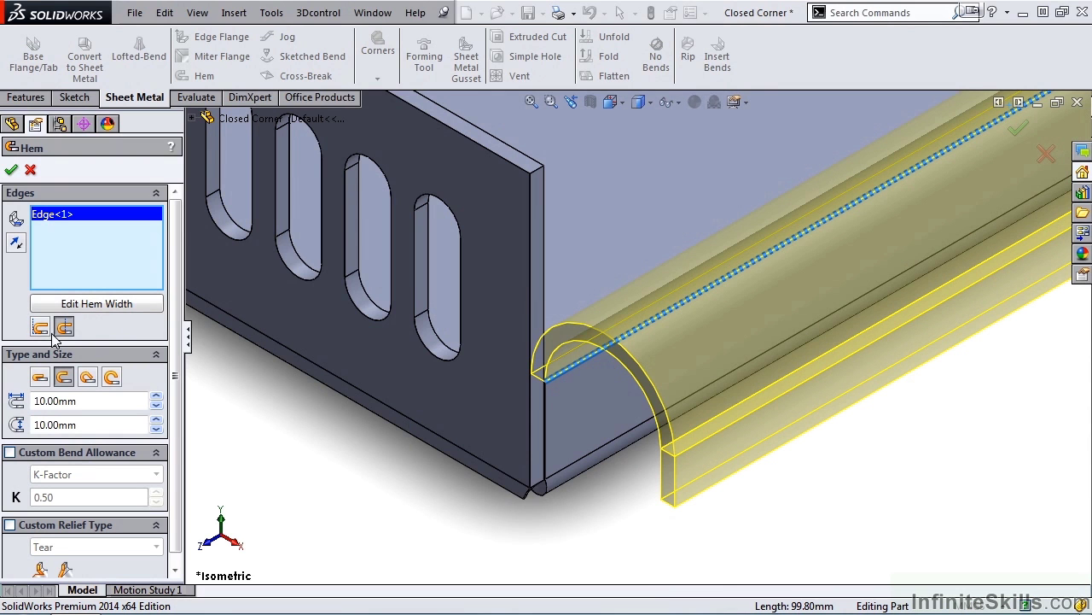
Try Closed (length 20 then back to 10 mm) and Open hems, then choose Tear Drop at 200°.
click(40, 378)
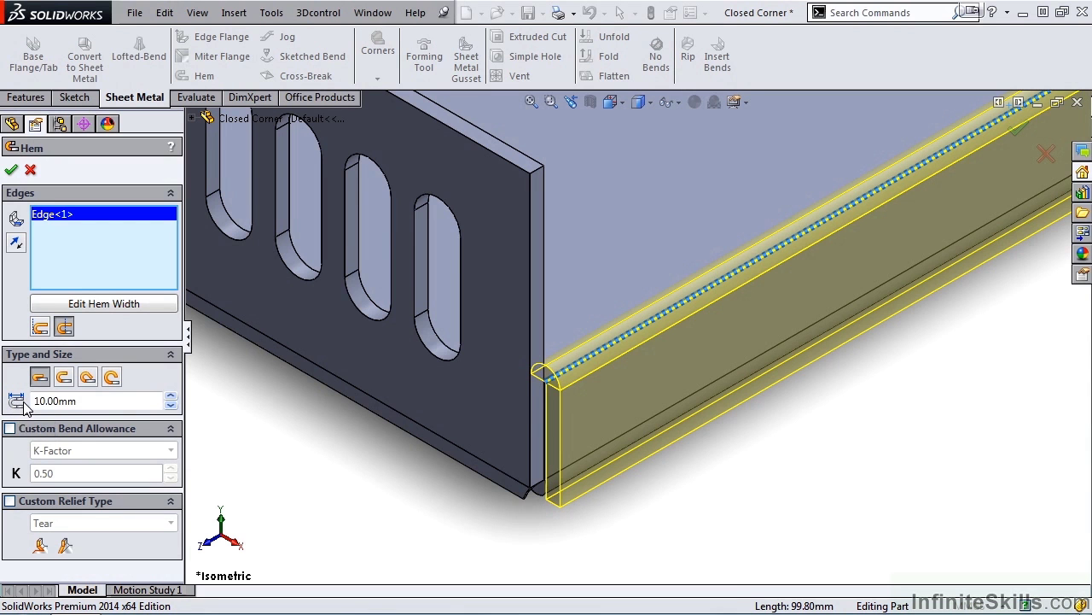
click(171, 397)
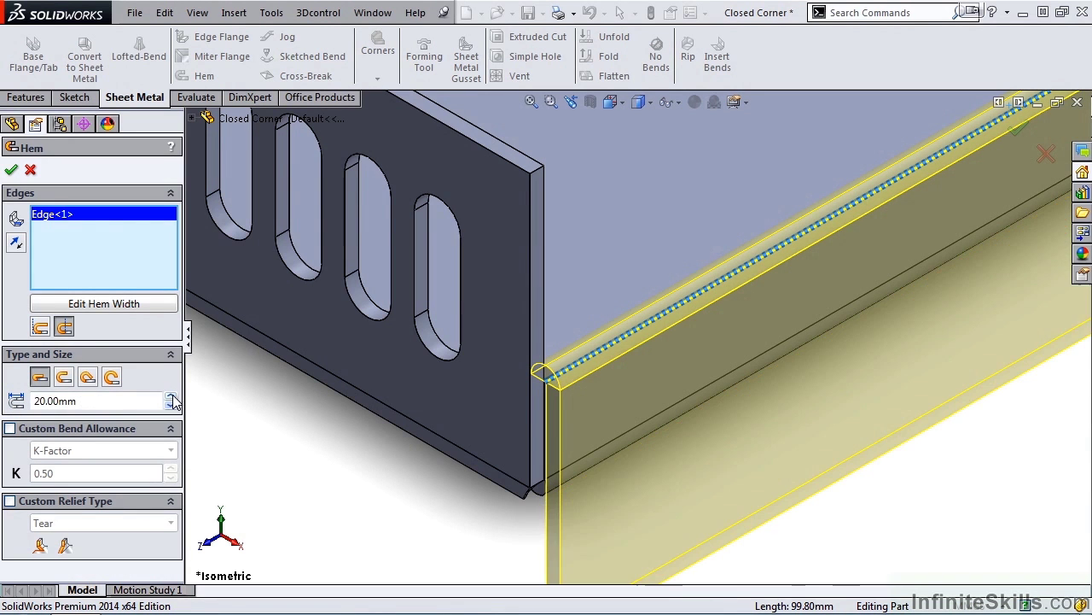
click(172, 406)
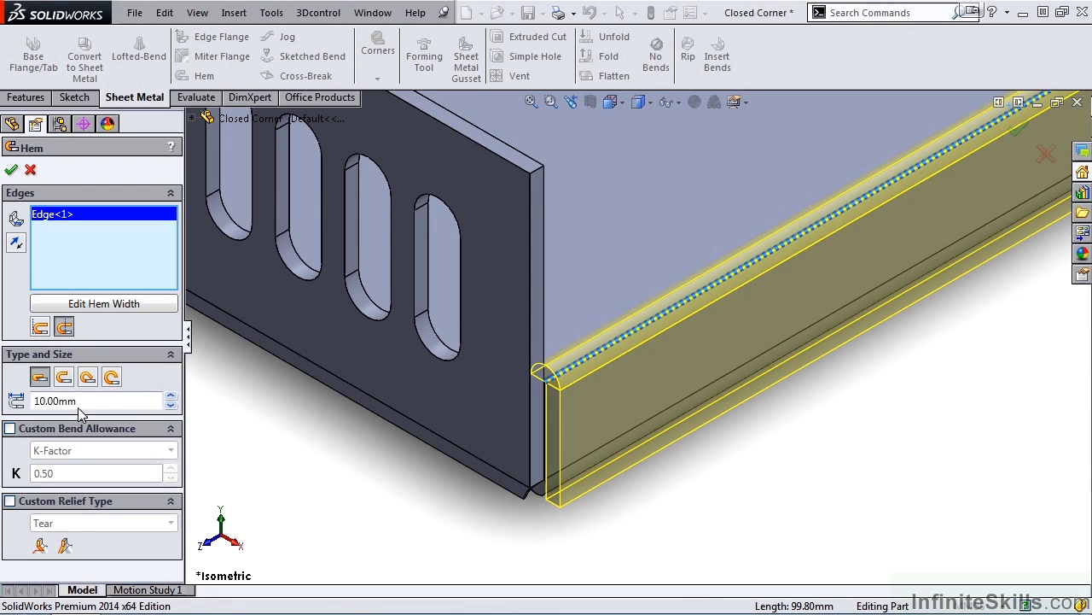
click(65, 380)
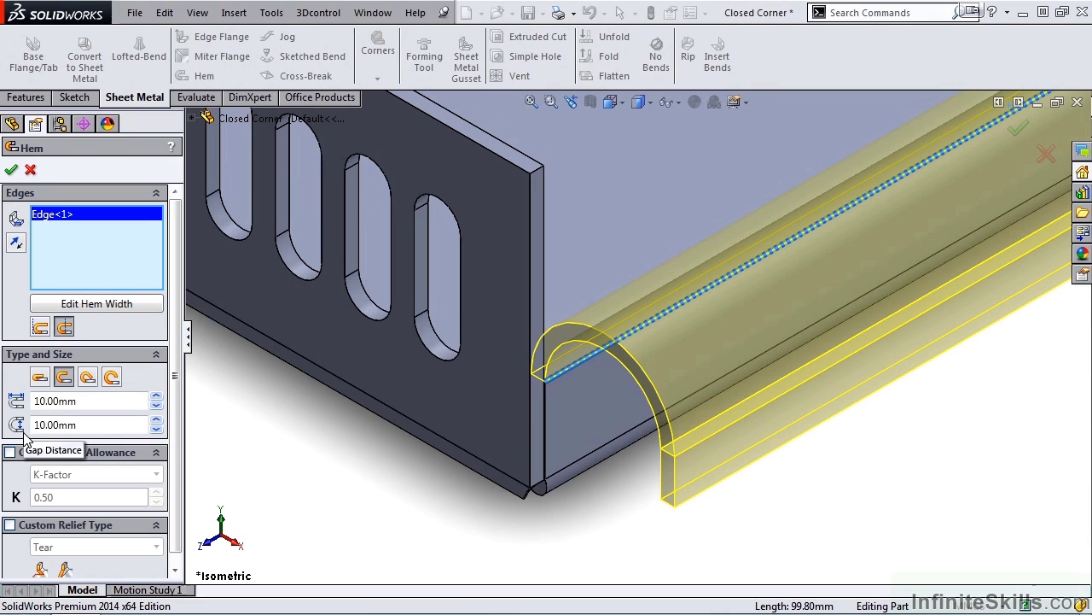
click(89, 379)
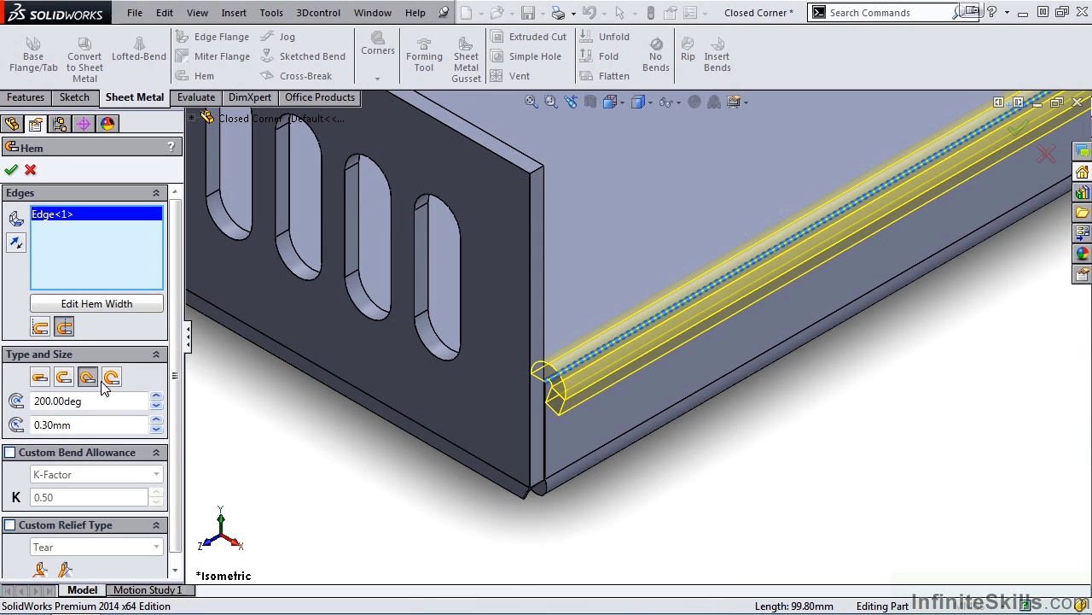
Switch from Rolled back to Tear Drop and change the hem radius to 0.5 mm.
click(112, 384)
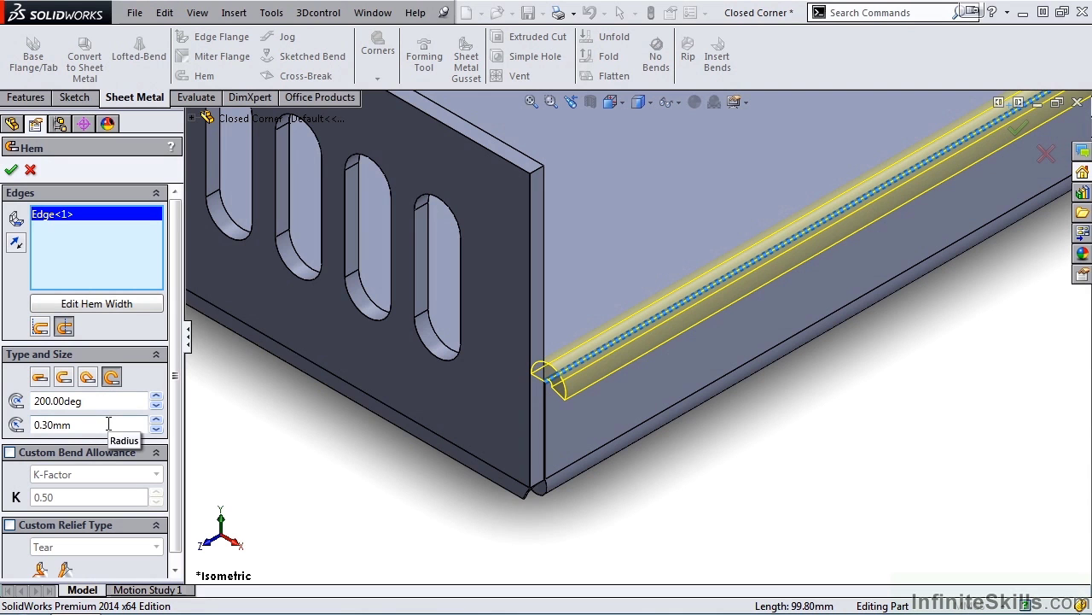
click(89, 378)
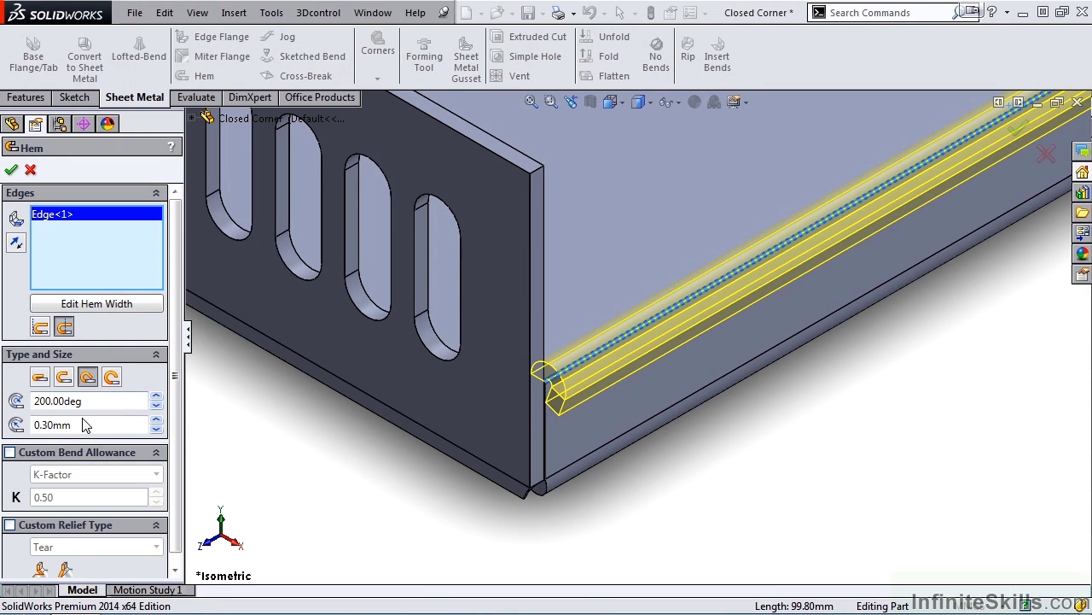
drag(83, 425, 35, 426)
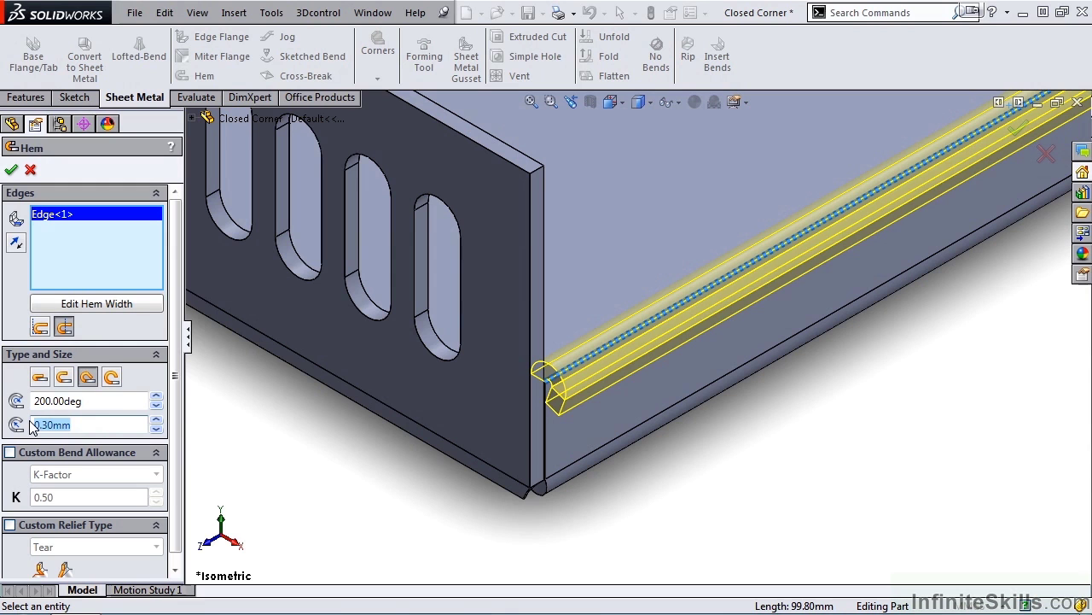
text(0.5)
key(Return)
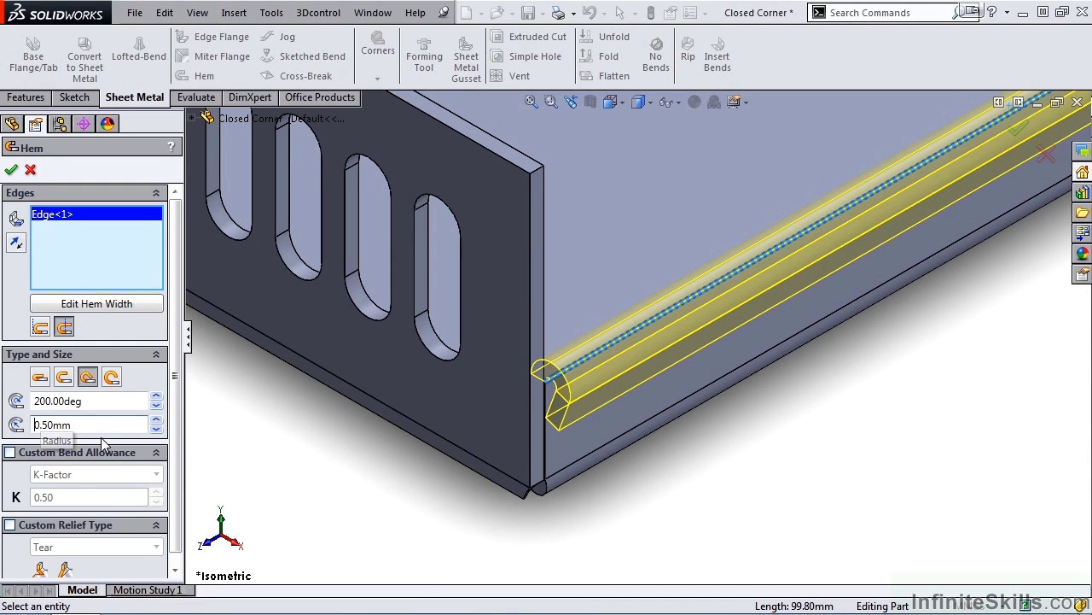
scroll(147, 431, down, 1)
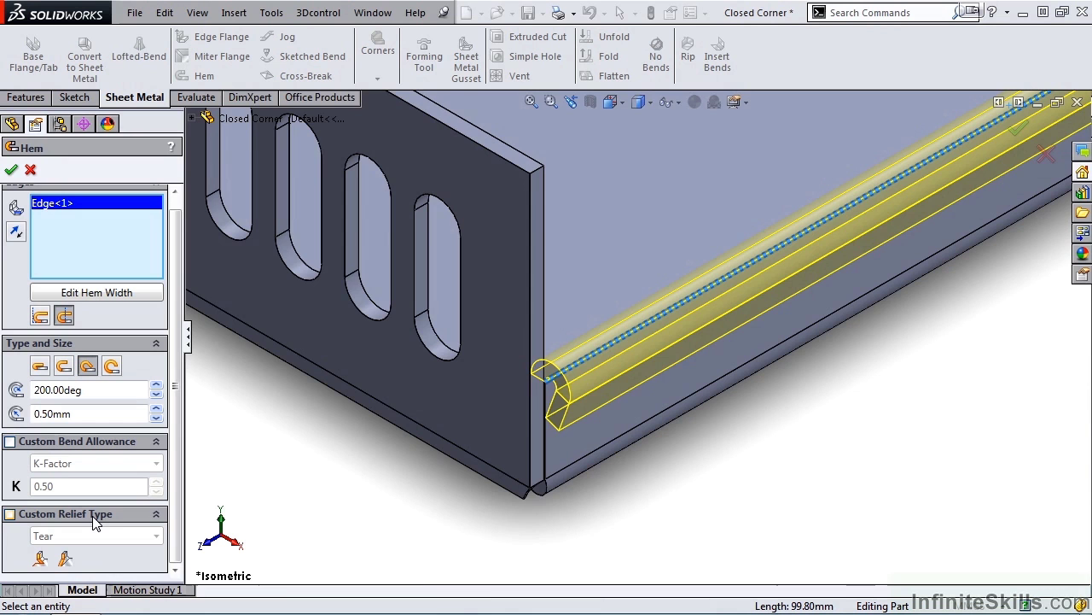
Fit the tray in view, add the opposite long edge to the hem, and edit the hem width sketch.
key(z)
key(f)
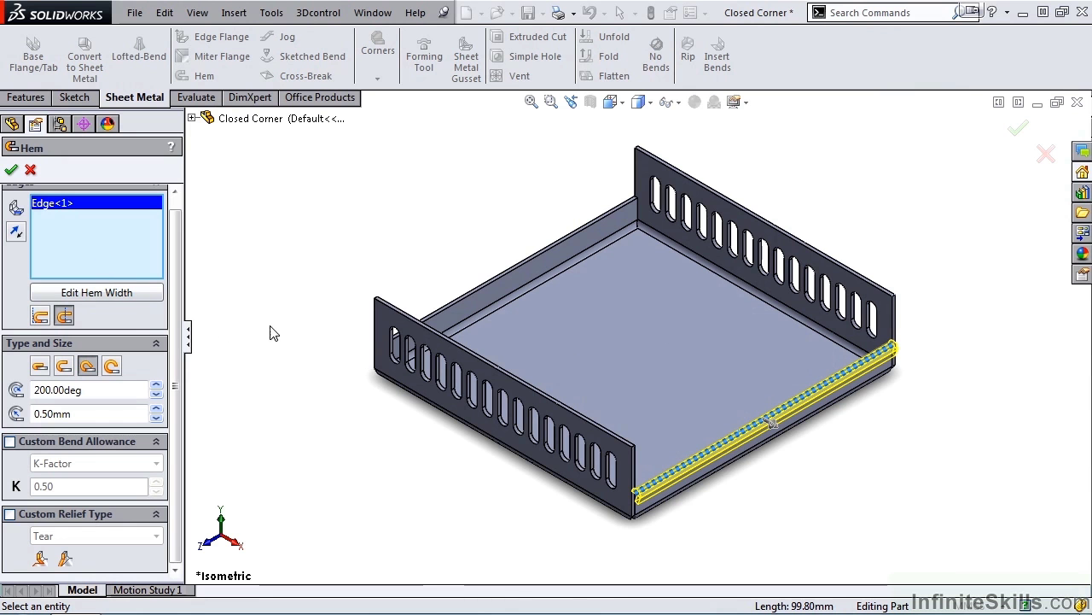
click(478, 285)
middle_drag(490, 449, 546, 439)
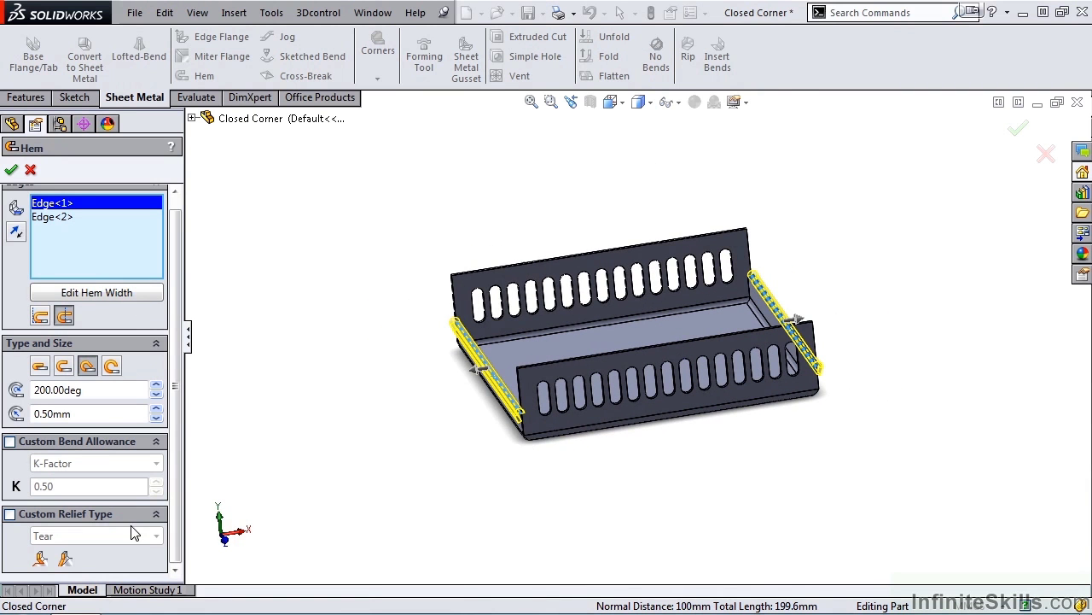
middle_drag(402, 461, 304, 509)
click(137, 292)
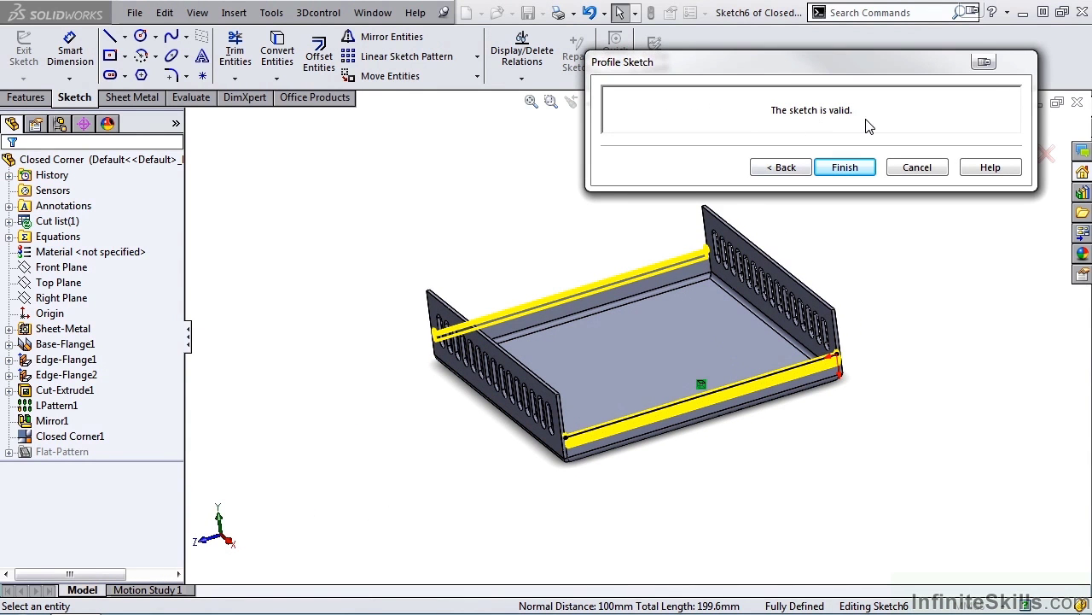
Pull both ends of the Sketch6 hem line in from the tray corners.
scroll(712, 431, down, 3)
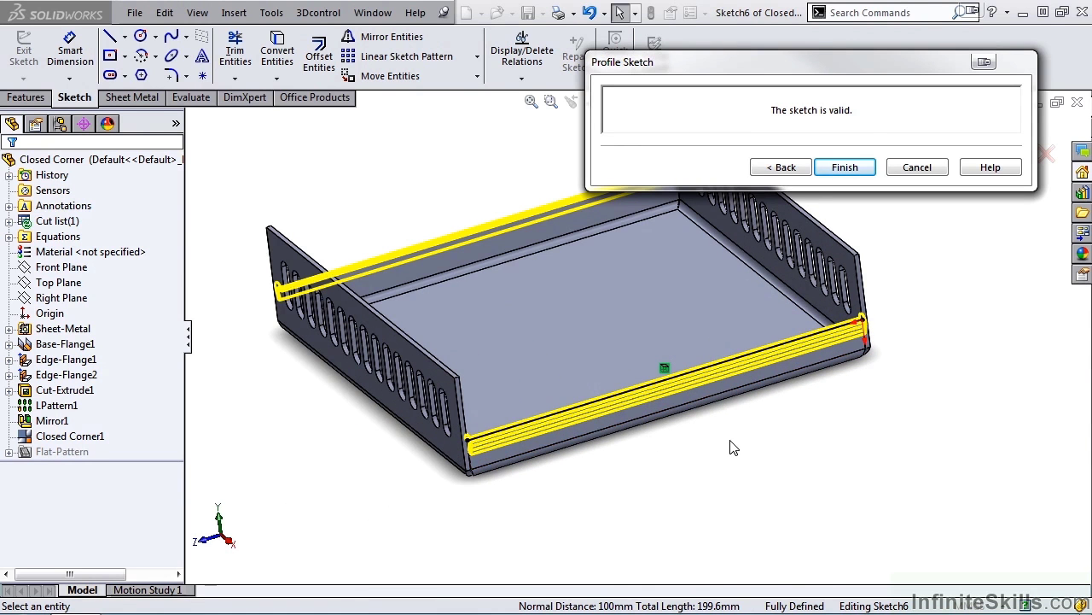
click(469, 442)
mouse_move(481, 446)
mouse_down()
mouse_move(550, 444)
mouse_move(521, 424)
mouse_up()
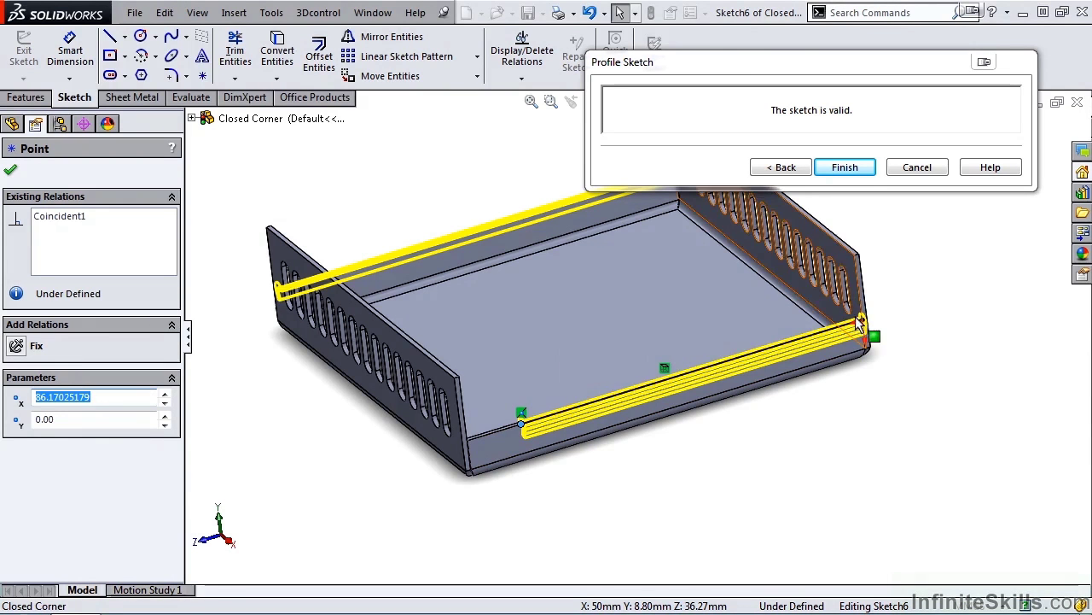
drag(862, 323, 821, 340)
Dimension the hem line's first end 10 mm from the tray corner.
key(s)
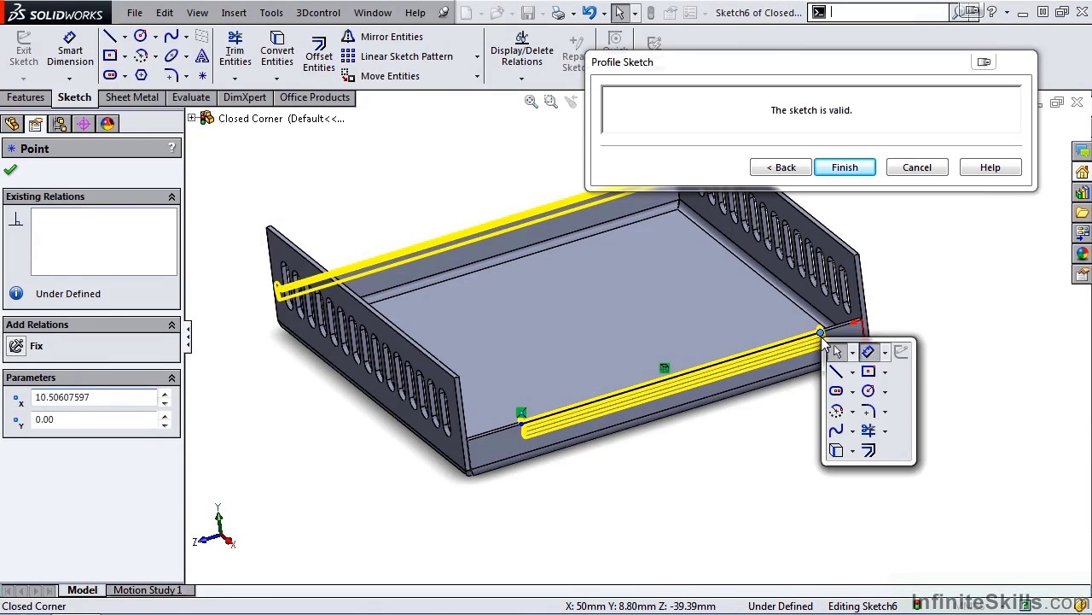
click(868, 352)
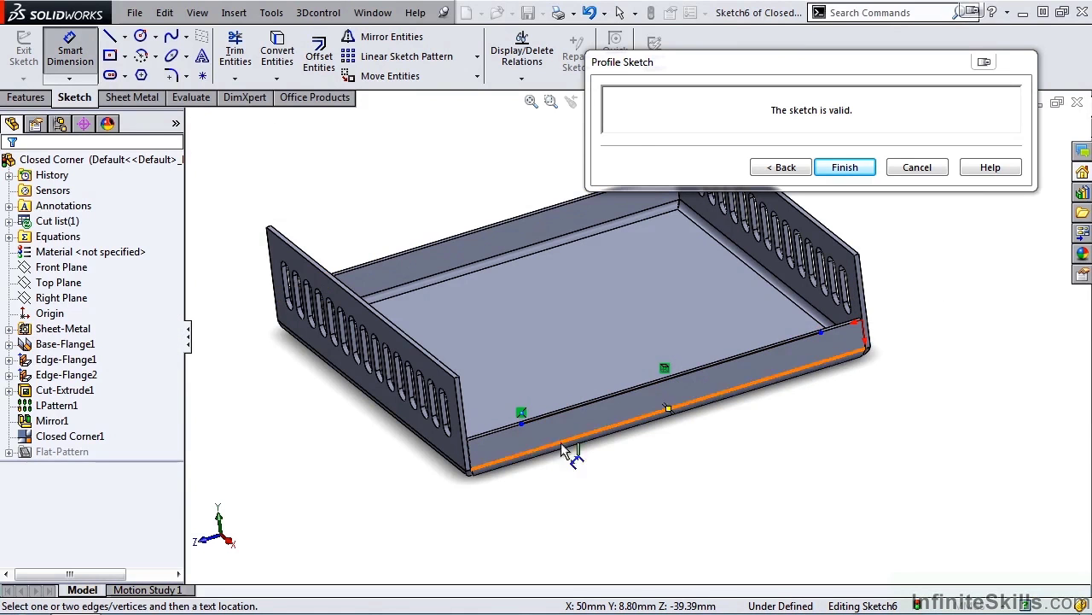
click(469, 457)
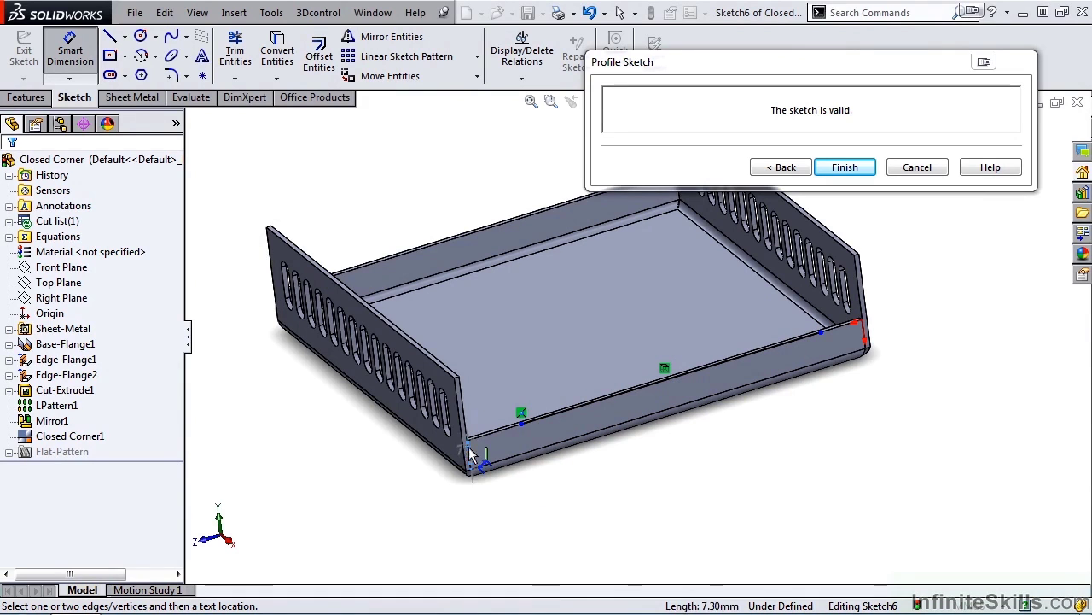
click(521, 424)
click(491, 408)
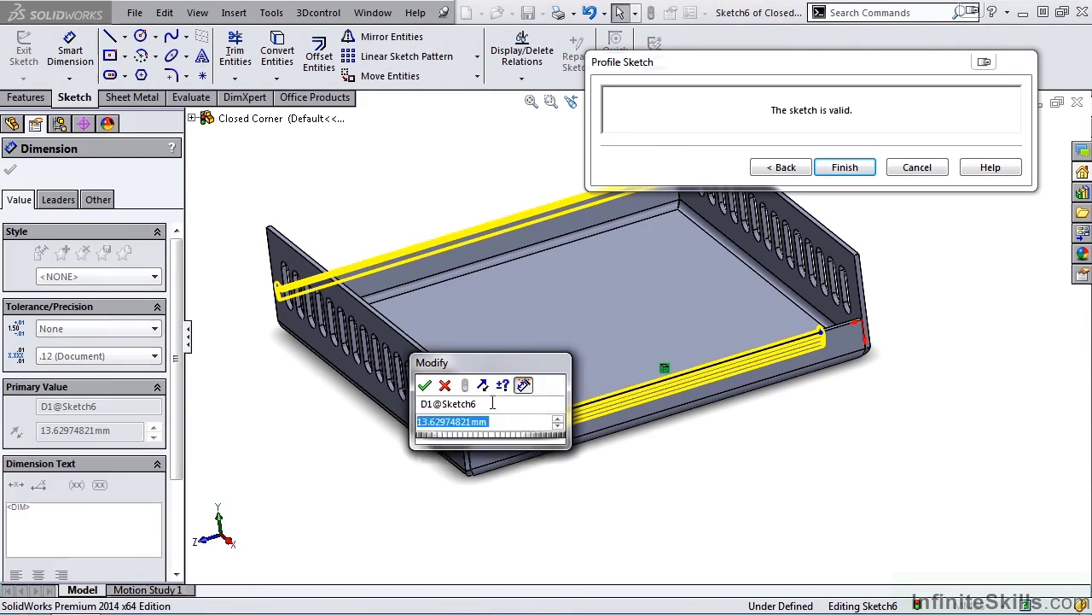
text(10)
key(Return)
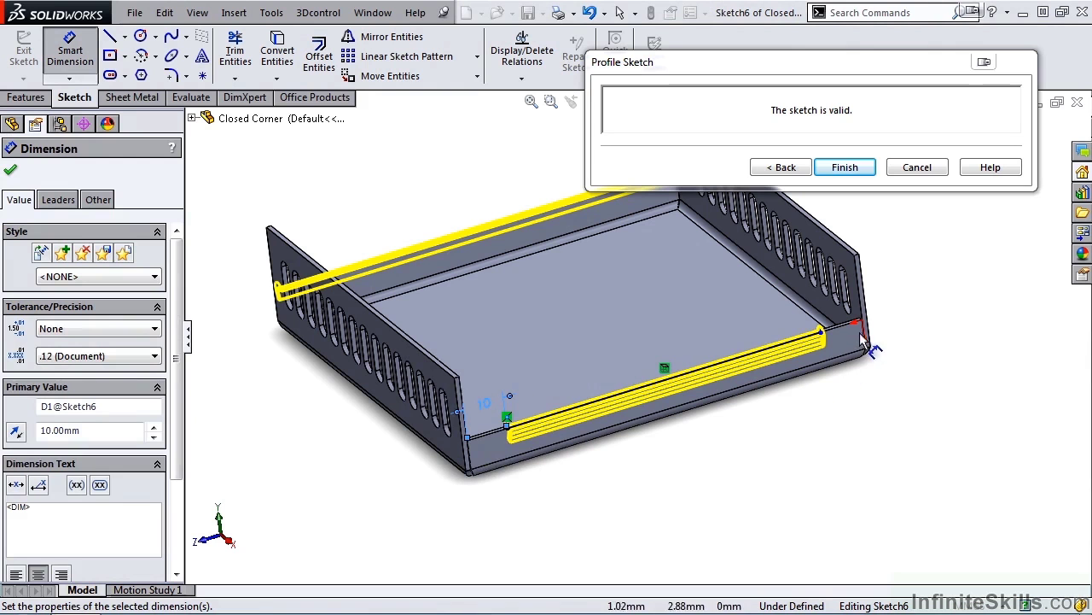
Dimension the other end 10 mm from the far corner, fully defining Sketch6.
click(823, 329)
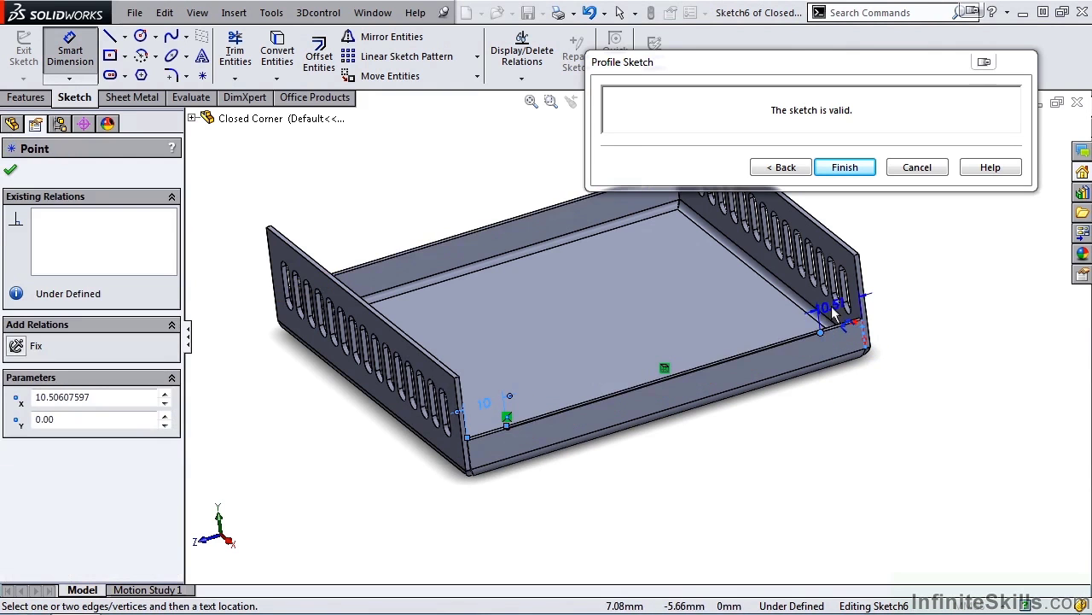
click(834, 311)
text(10.00mm)
key(Return)
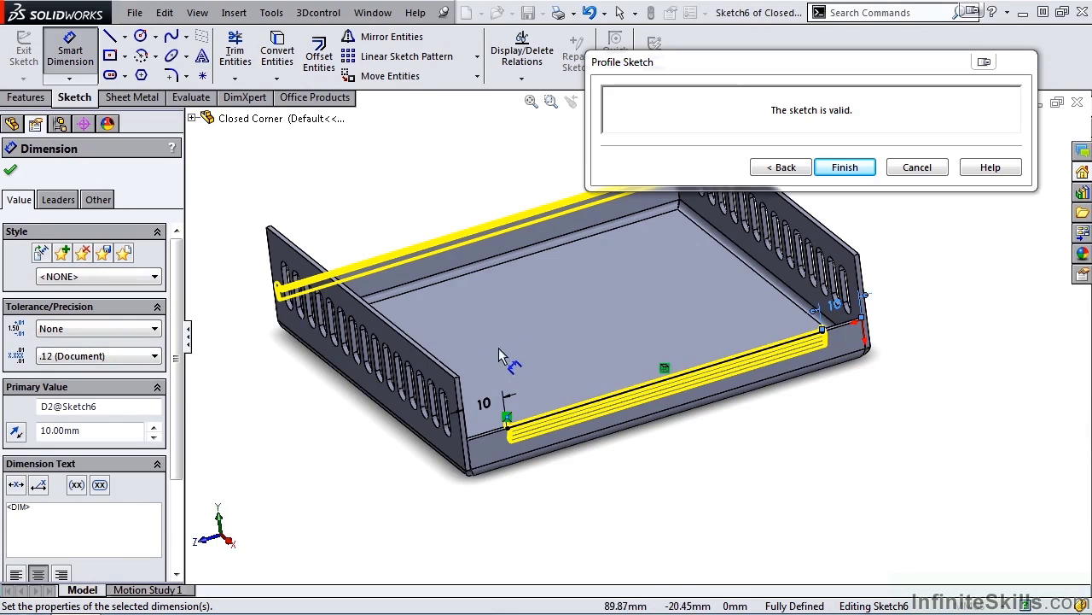
middle_drag(512, 376, 671, 239)
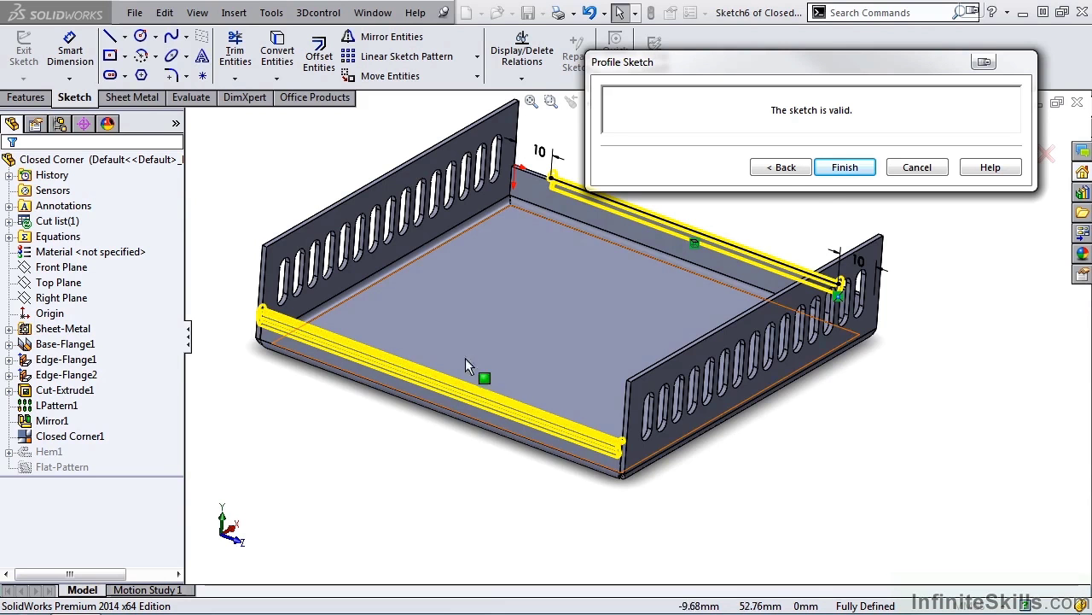
Delete Edge<2> from the hem's edge list and create Hem1 on the single remaining edge.
click(785, 169)
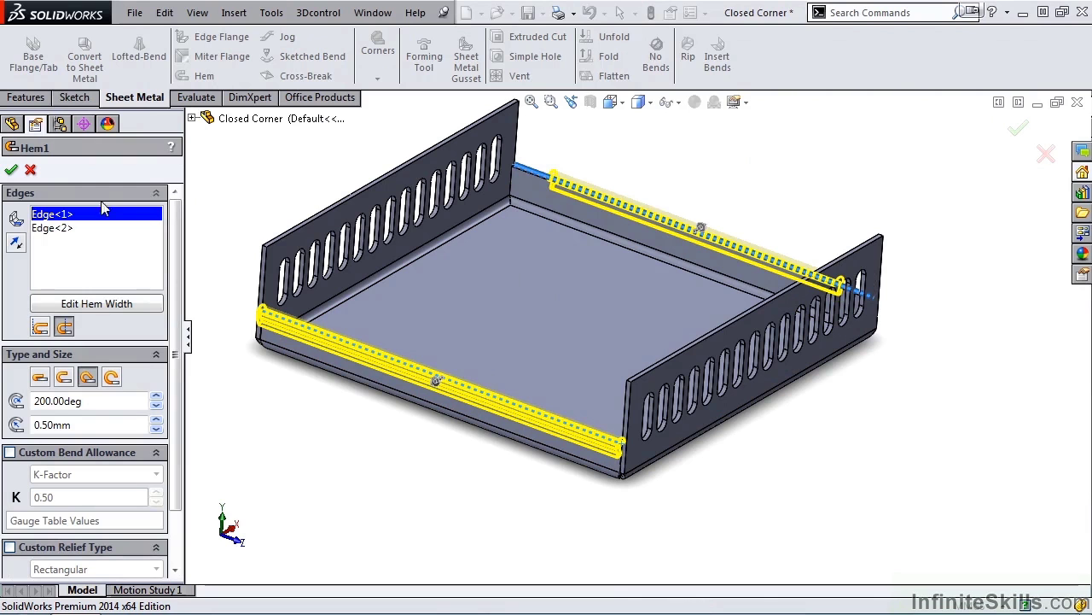
click(72, 230)
right_click(74, 230)
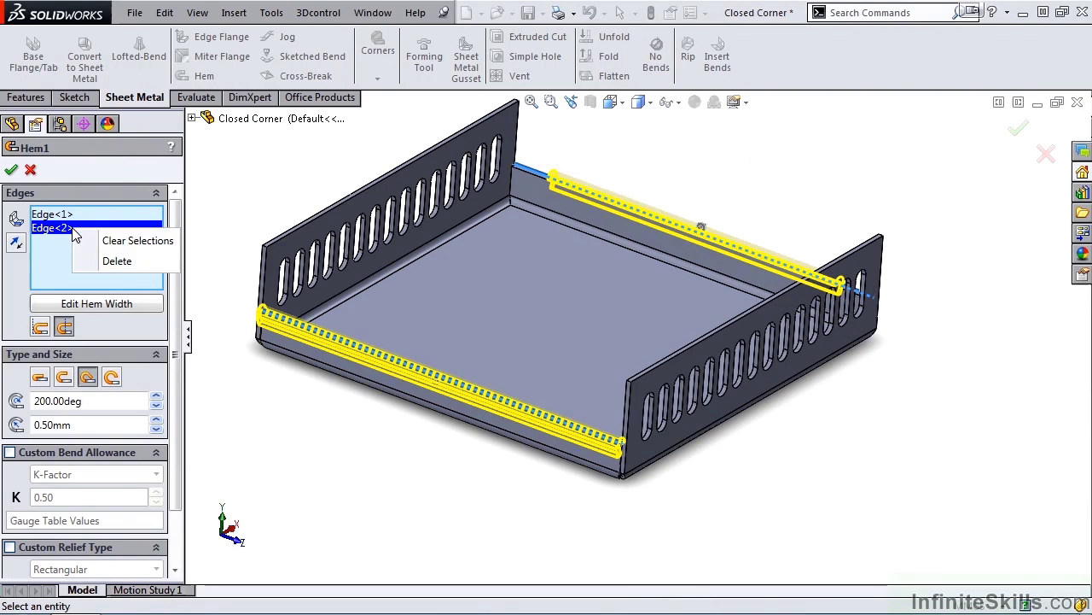
click(117, 261)
click(13, 168)
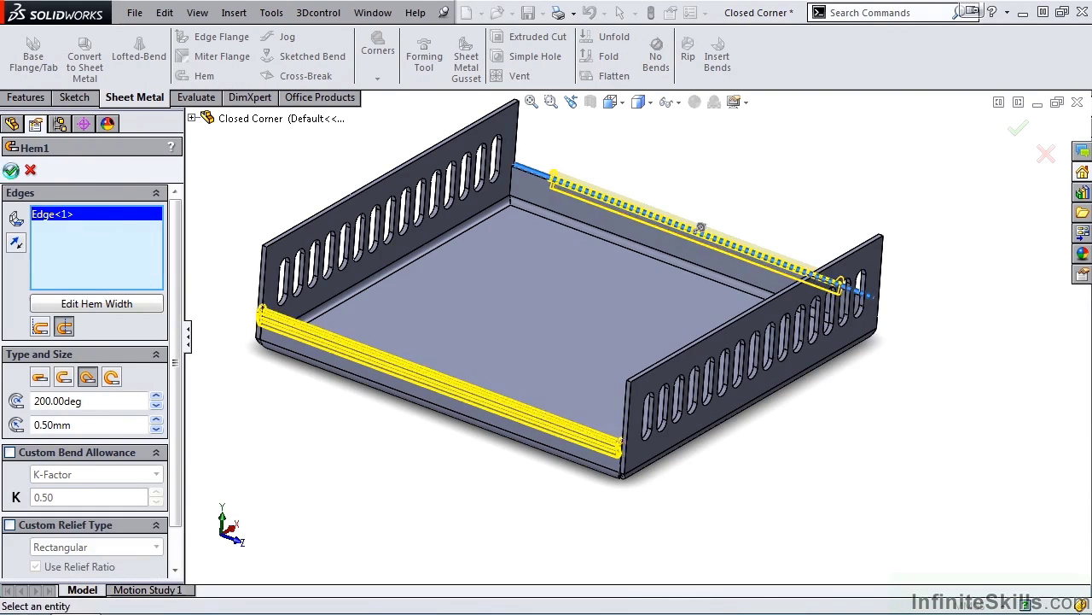
middle_drag(587, 305, 560, 290)
scroll(560, 286, up, 2)
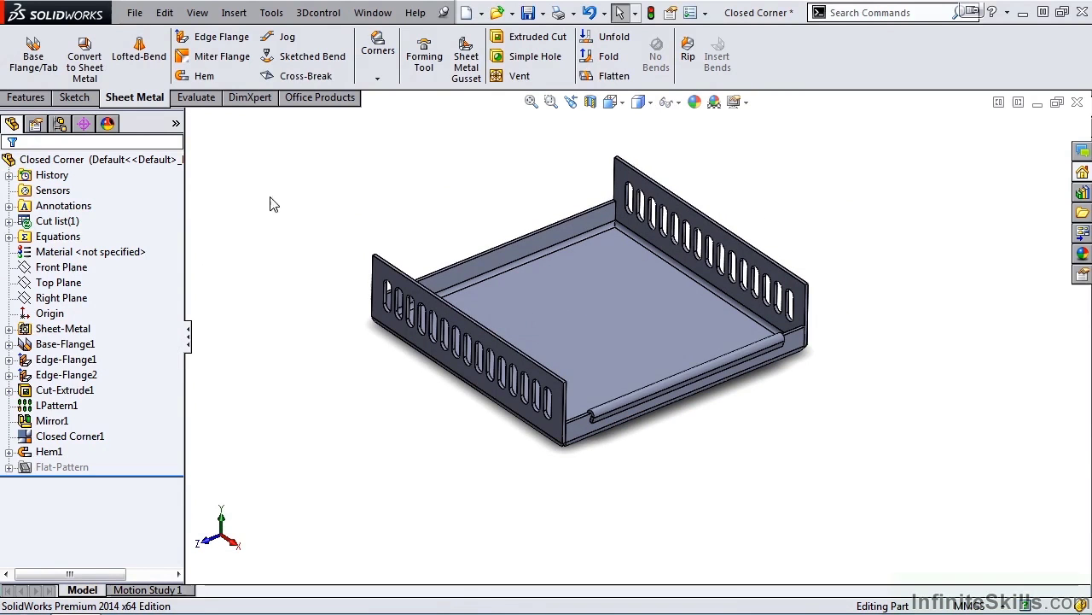
click(27, 97)
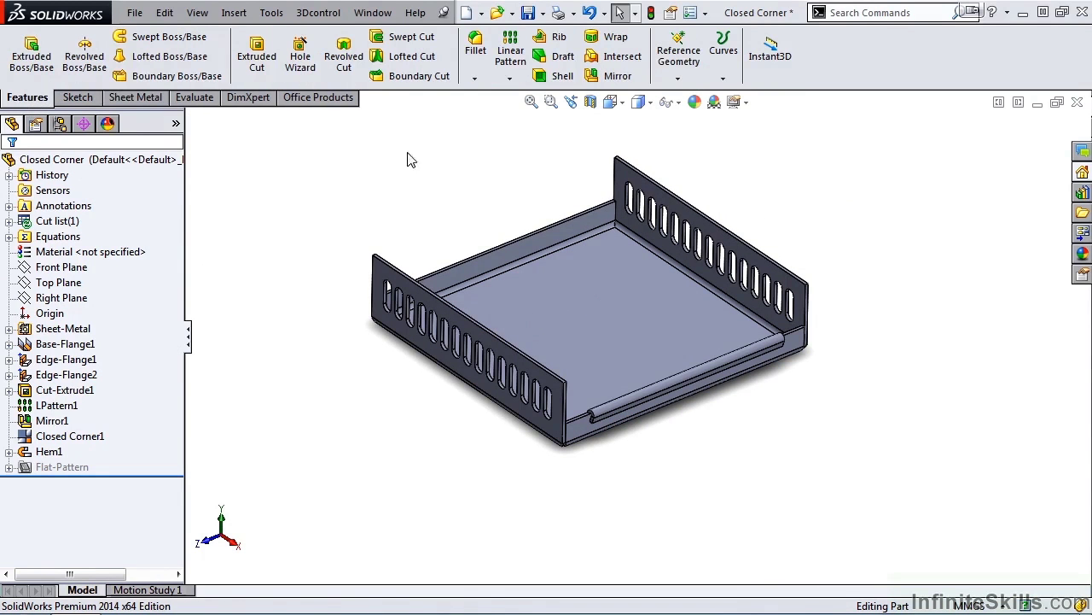
Mirror Hem1 about the Right Plane as Mirror2, then view the tray isometrically.
click(619, 76)
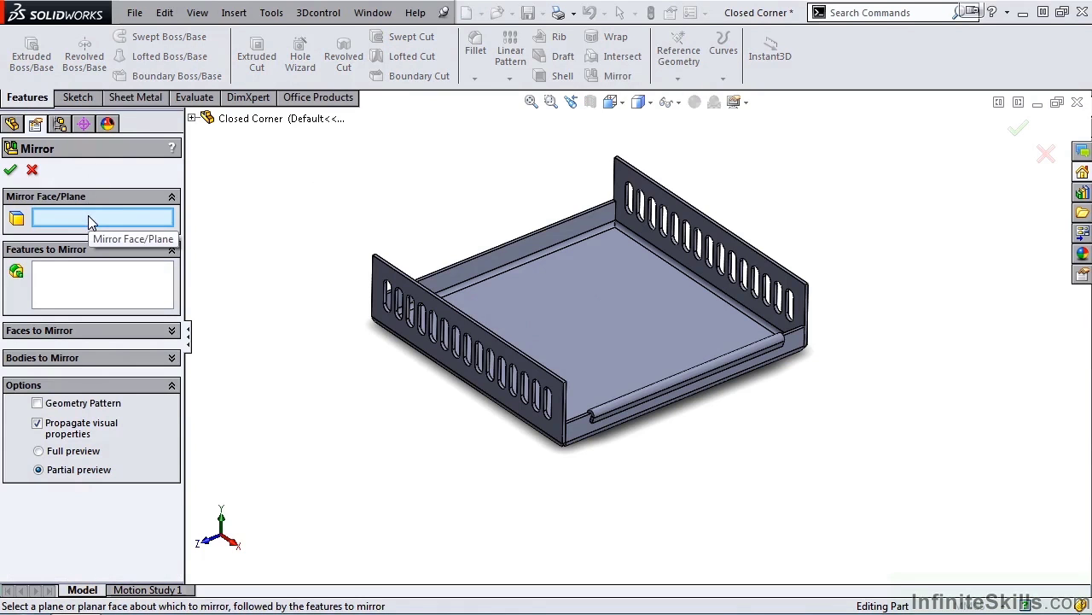
click(192, 118)
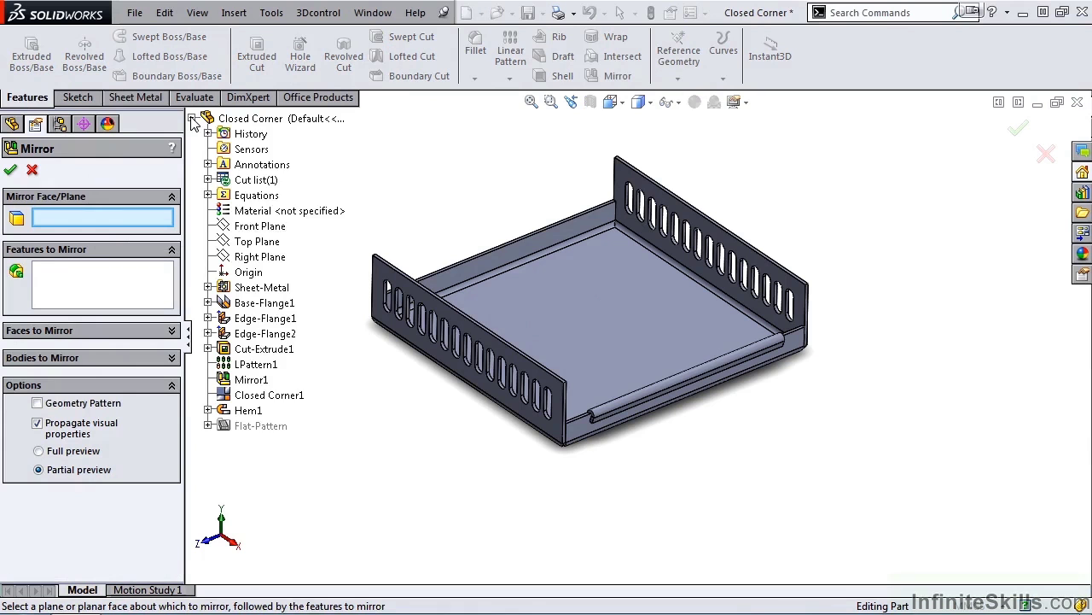
click(256, 257)
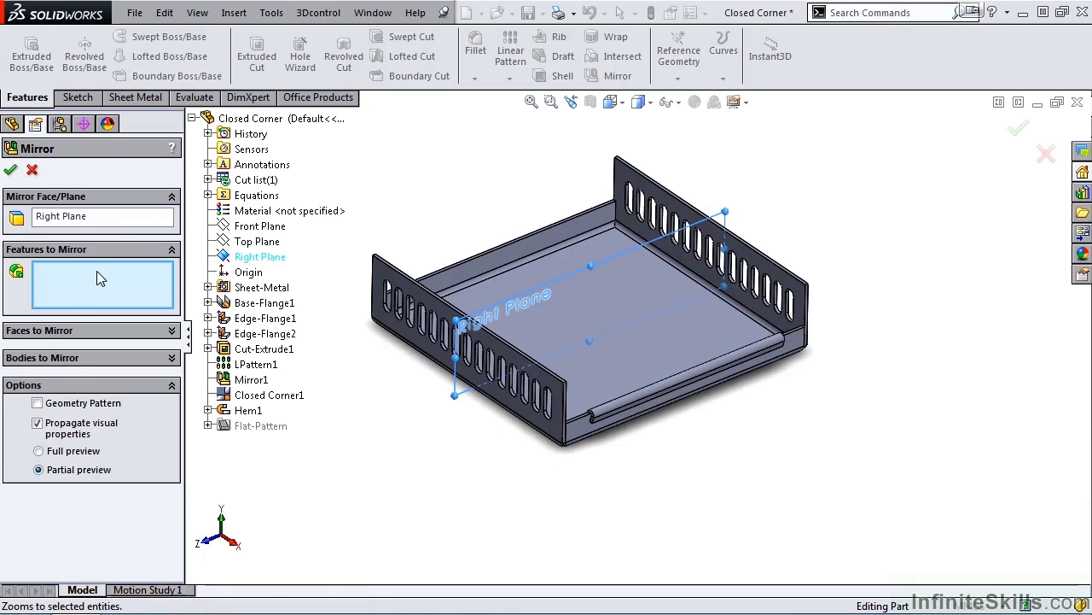
click(246, 411)
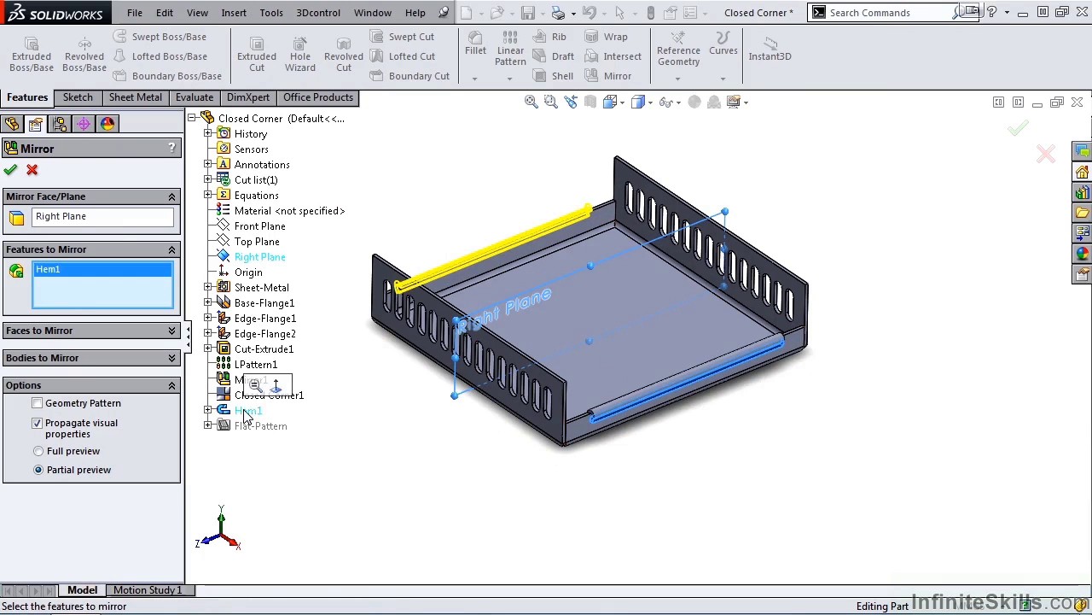
click(10, 170)
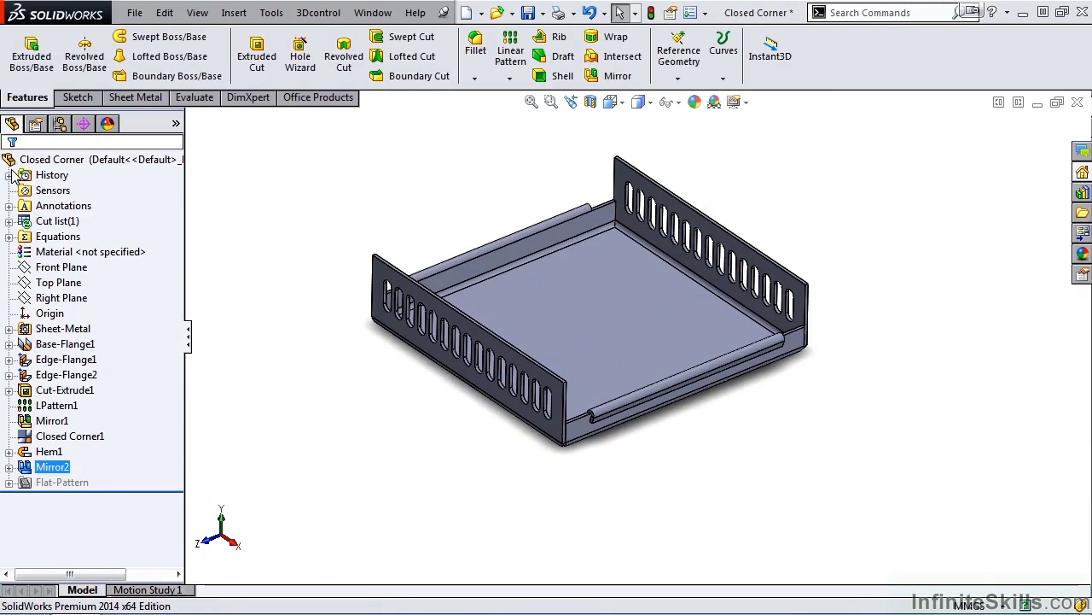
key(ctrl+7)
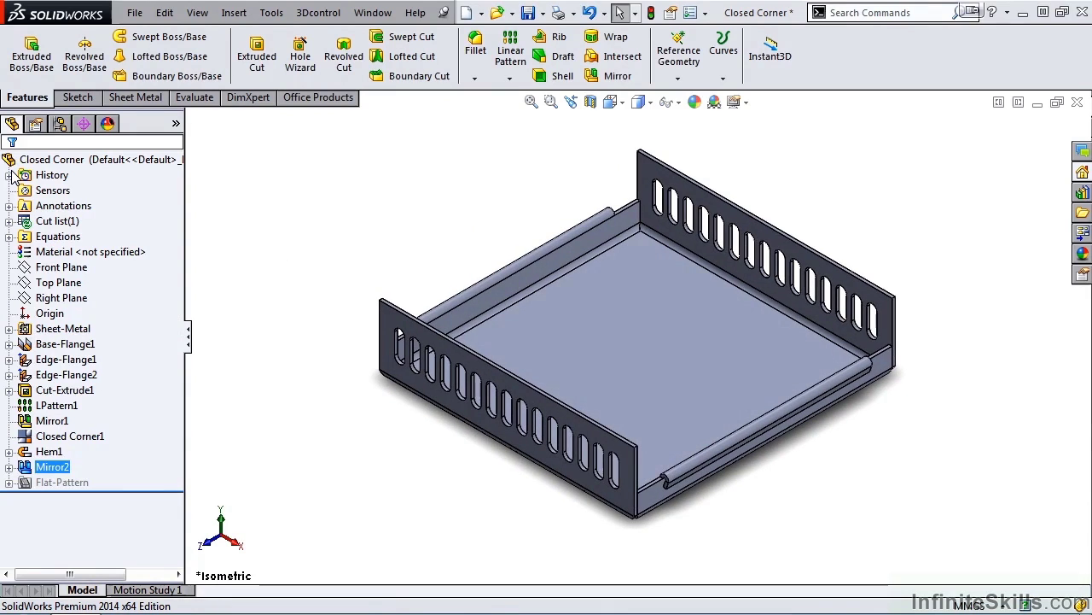